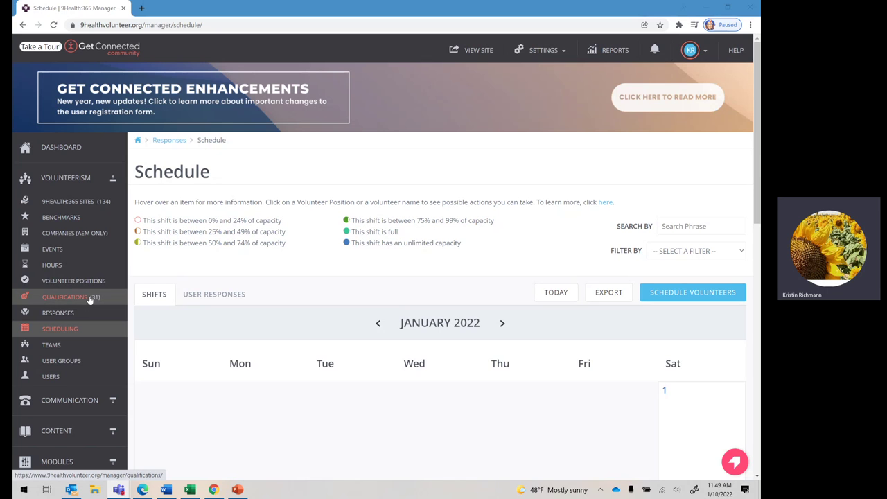
# - Go to Qualifications > Approval and scroll through the table of pending volunteer submissions
pyautogui.moveTo(94, 302)
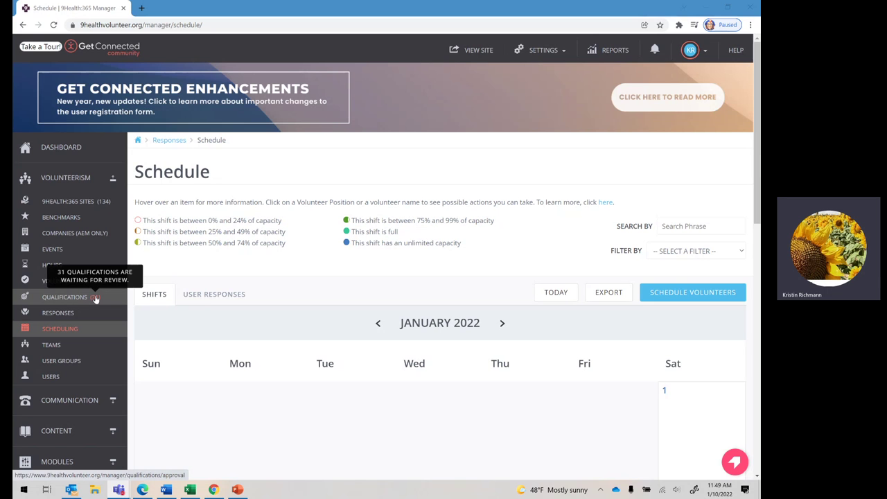
pyautogui.click(72, 303)
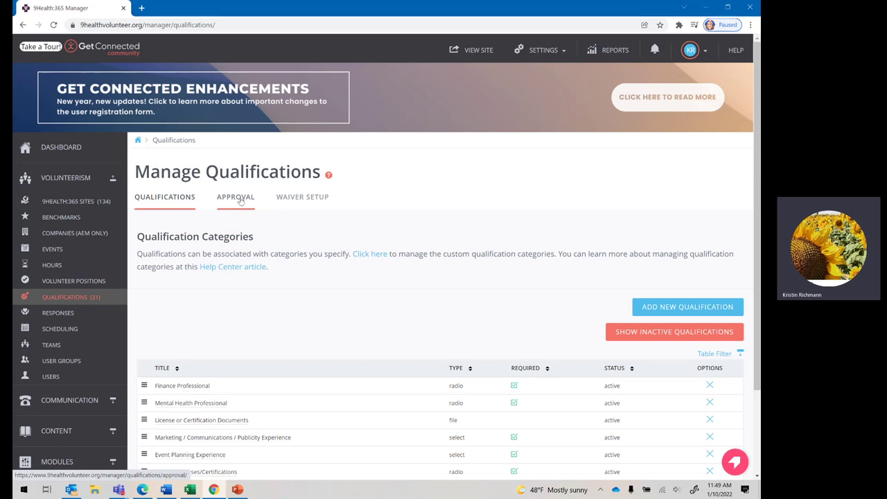
pyautogui.click(241, 198)
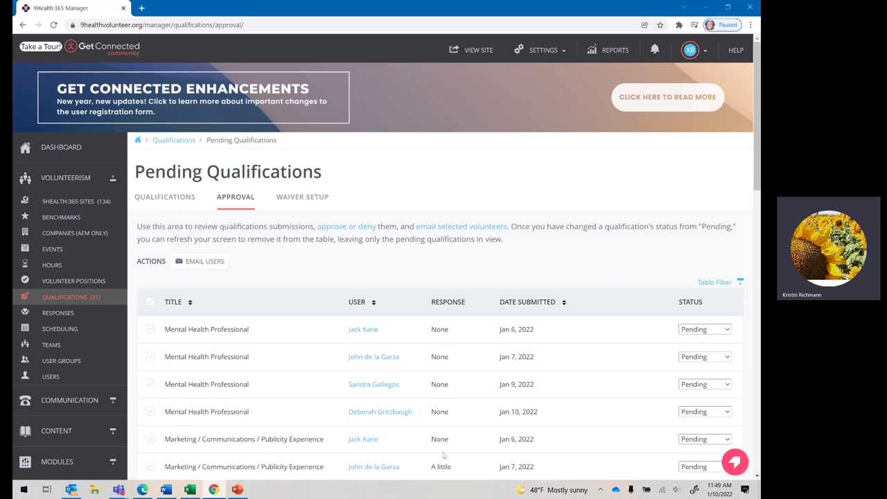
pyautogui.scroll(-2, 445, 454)
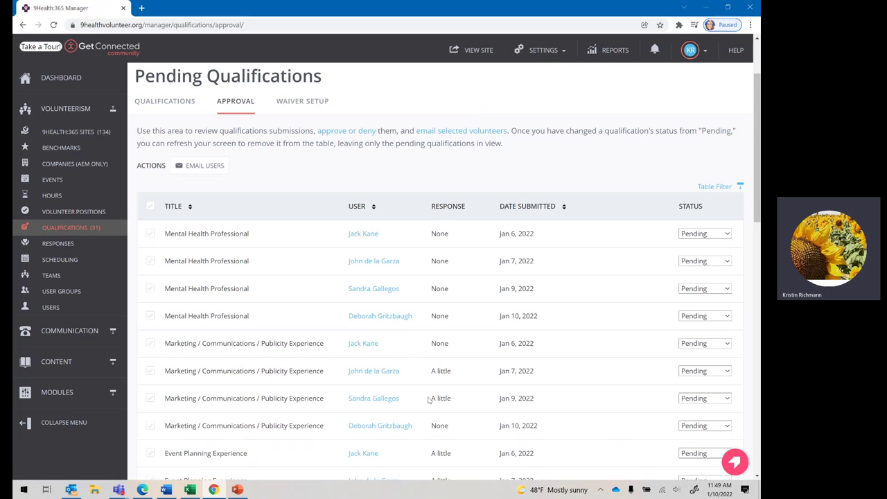
pyautogui.scroll(-5, 416, 404)
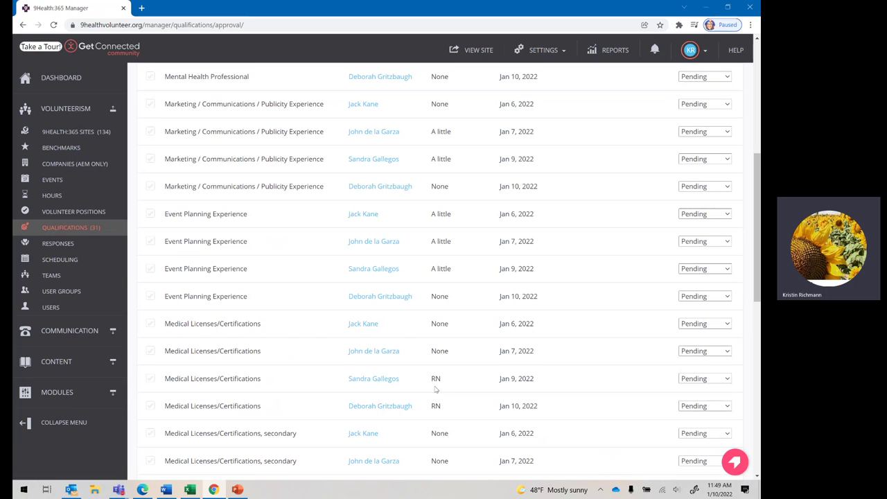
pyautogui.scroll(5, 444, 406)
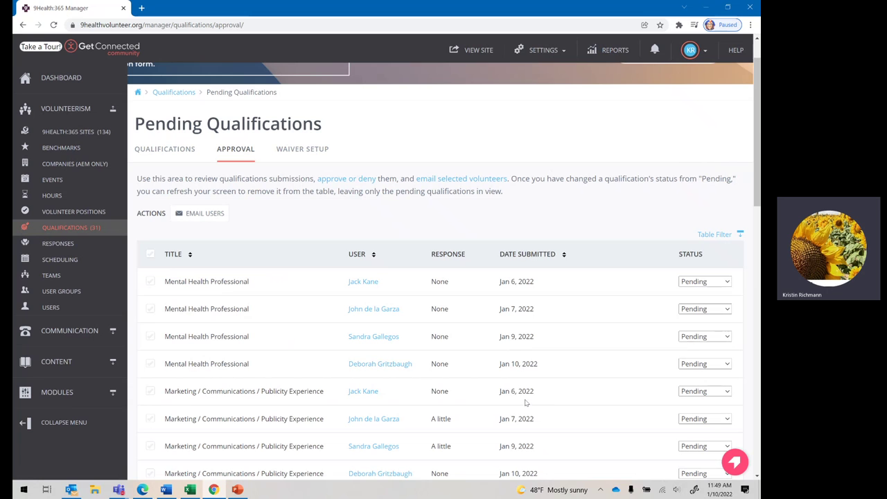
pyautogui.scroll(-1, 433, 387)
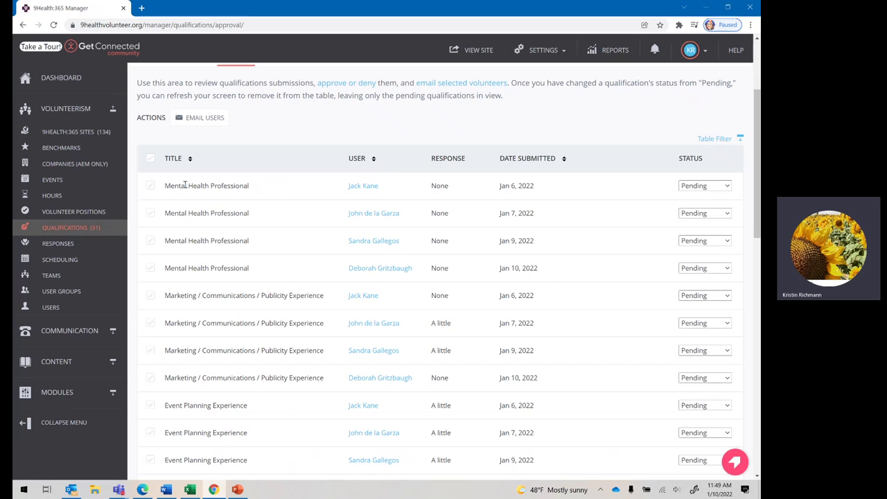
# - Set the first two Mental Health Professional submissions to Not Qualified and confirm each notice
pyautogui.click(705, 187)
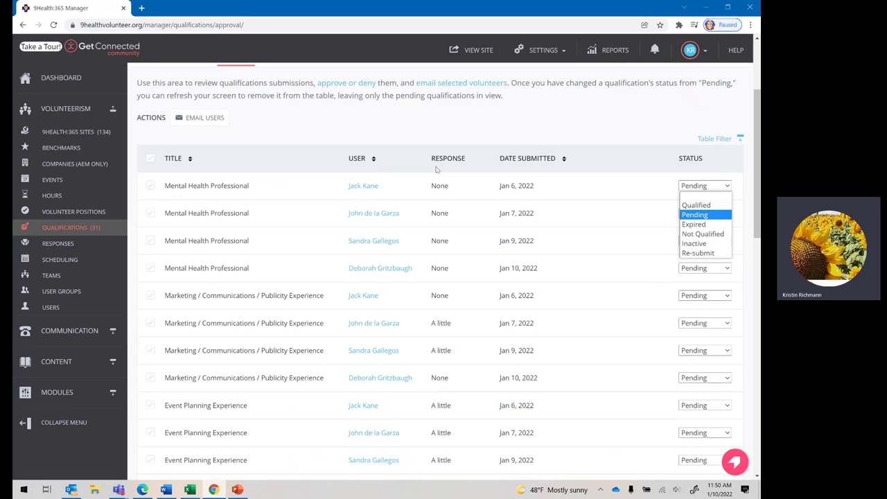
pyautogui.click(703, 234)
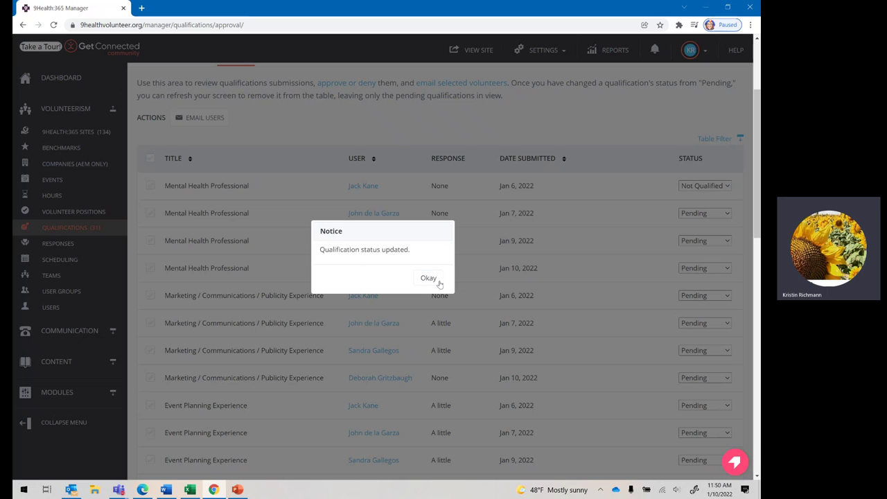
pyautogui.click(437, 280)
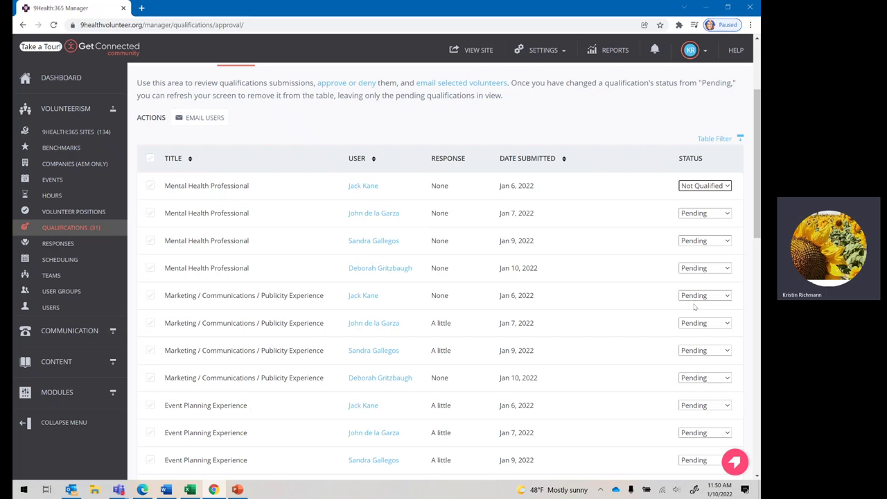
pyautogui.click(704, 214)
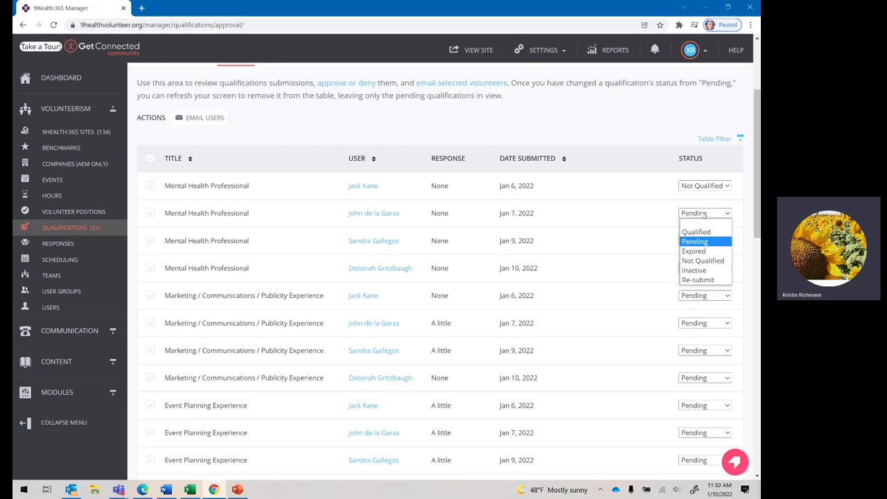
pyautogui.click(707, 261)
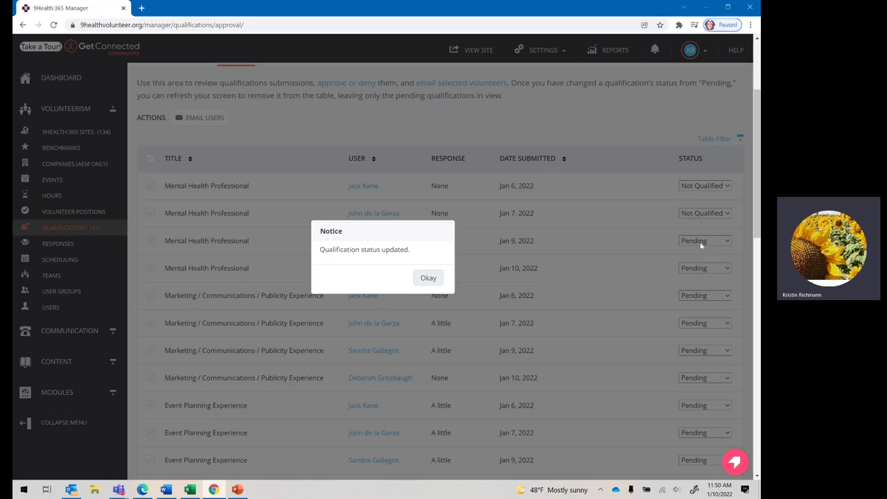
pyautogui.click(430, 278)
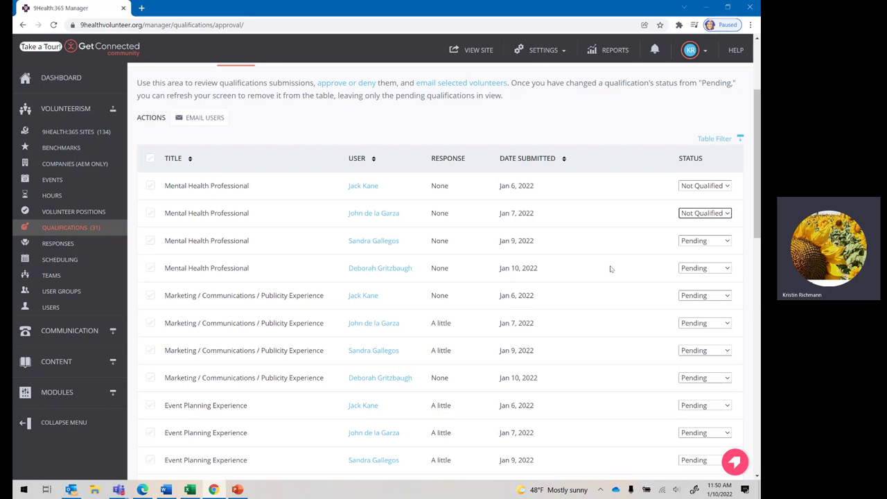
# - Set the third and fourth Mental Health Professional submissions to Not Qualified and confirm each notice
pyautogui.click(711, 242)
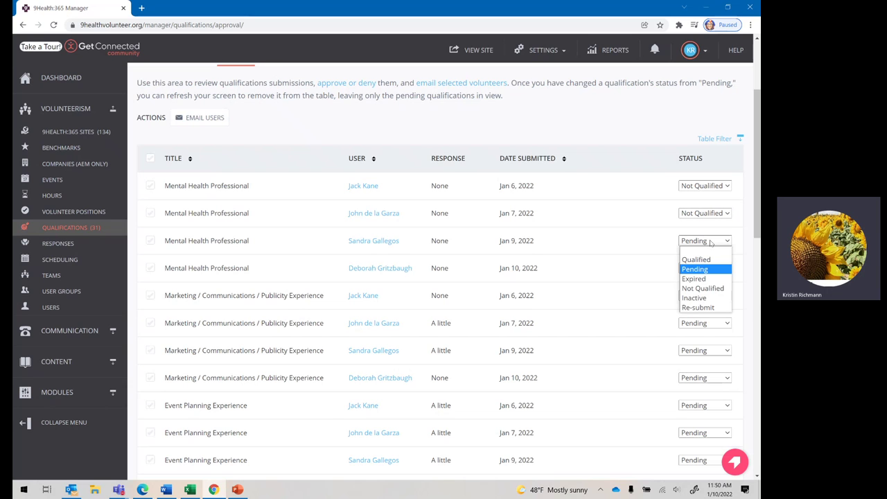
pyautogui.click(701, 290)
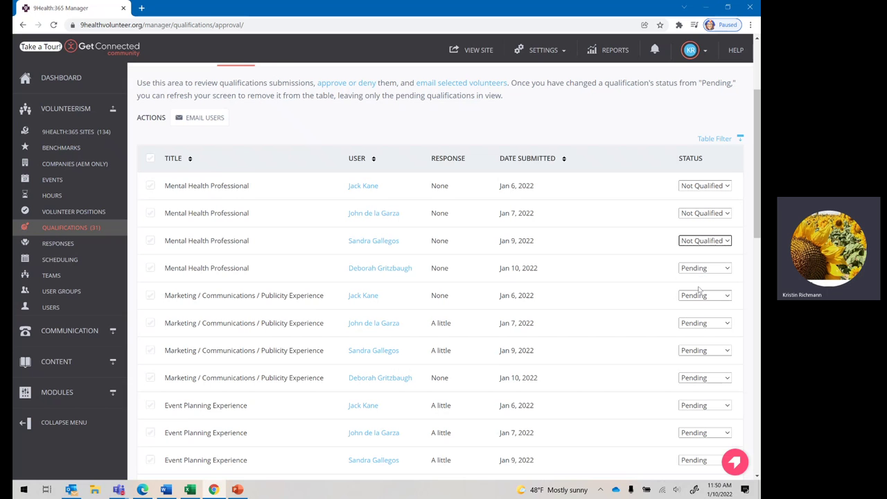
pyautogui.click(428, 278)
pyautogui.click(716, 272)
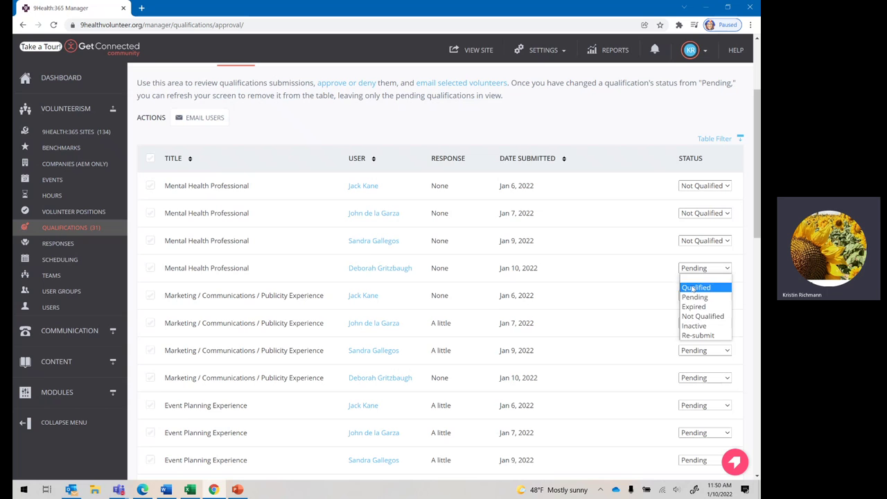
pyautogui.click(704, 317)
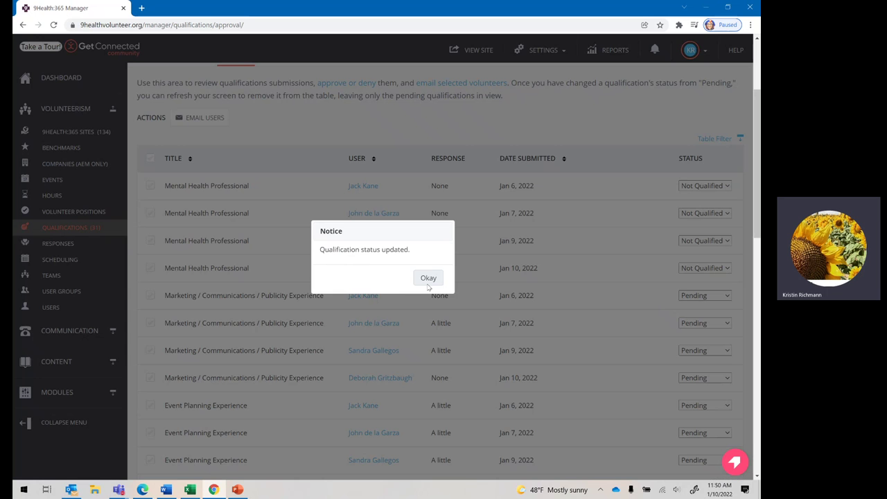
pyautogui.click(429, 277)
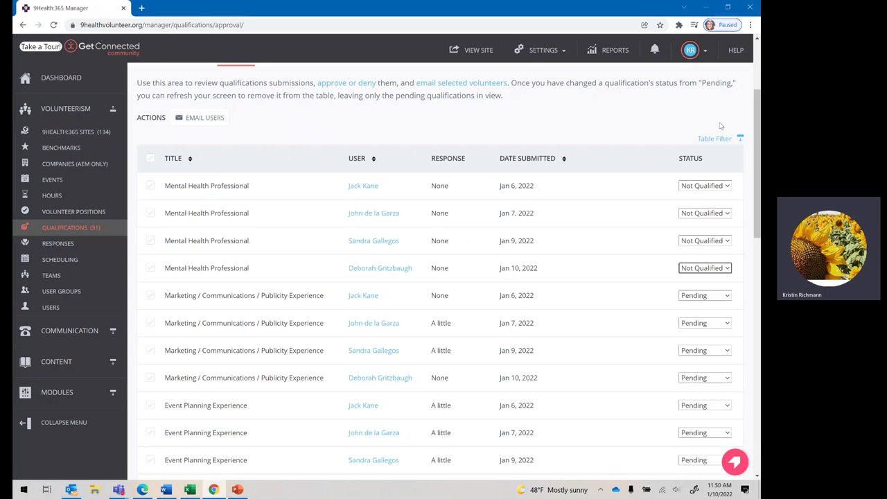
pyautogui.click(719, 142)
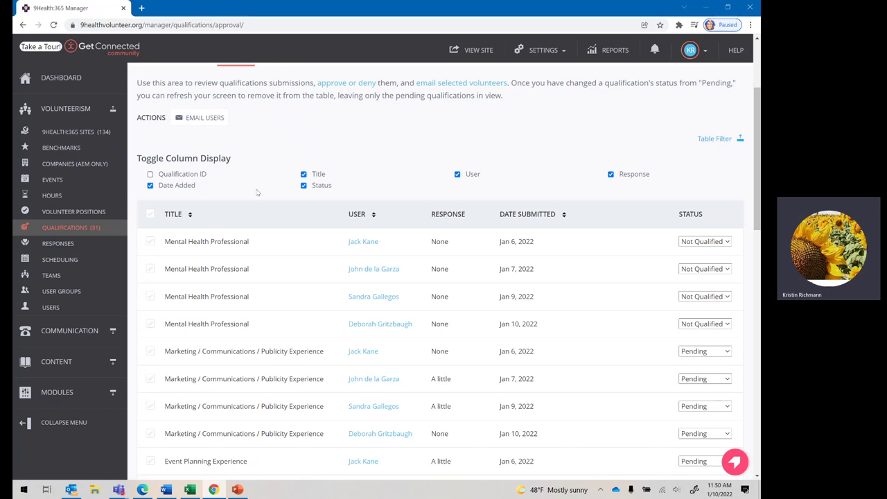
# - Close the Table Filter panel and open the Jan 9, 2022 RN applicant's Edit User profile
pyautogui.click(717, 141)
pyautogui.scroll(-4, 534, 234)
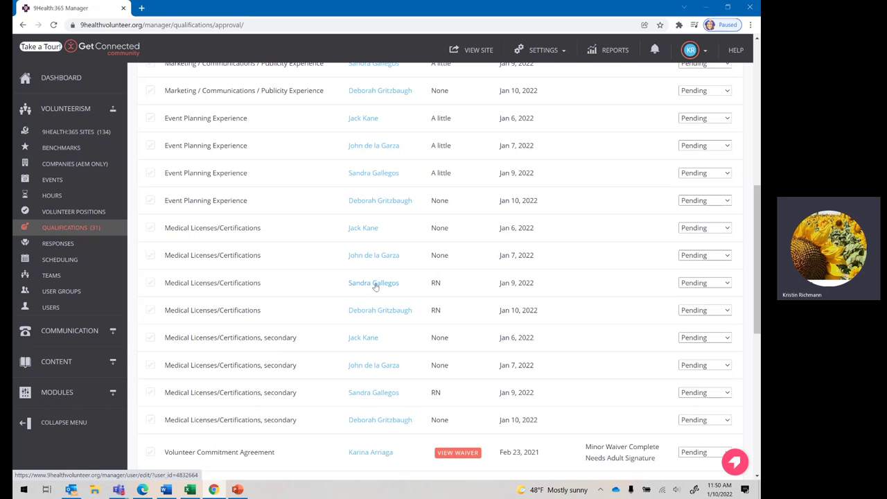
pyautogui.click(375, 286)
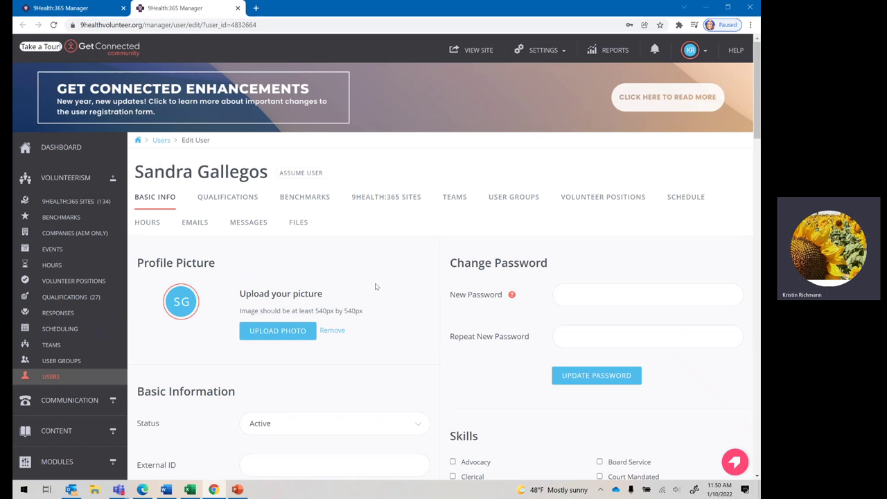
# - Download the RN license JPEG from her Qualifications tab, view it in Photos, then close it
pyautogui.click(228, 199)
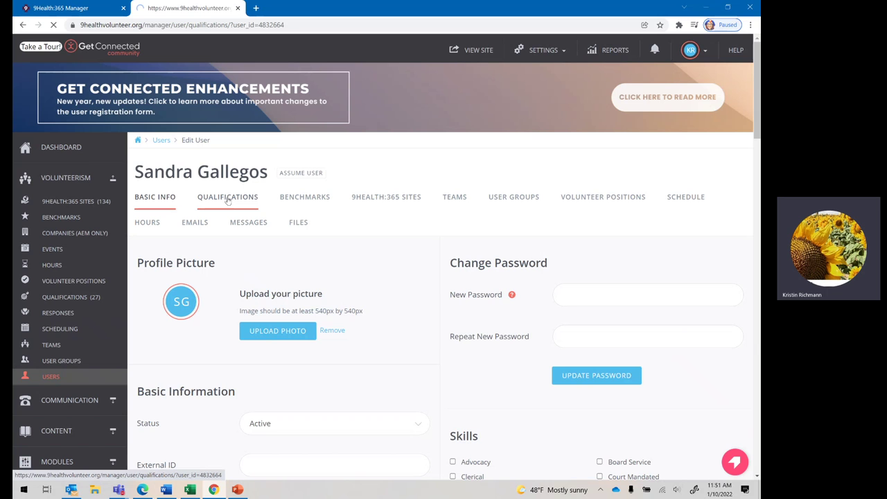
pyautogui.scroll(-3, 296, 307)
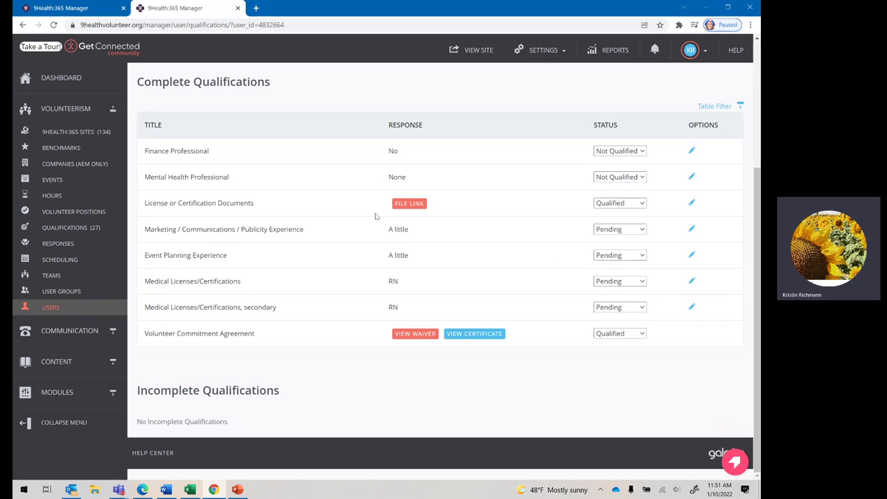
pyautogui.click(414, 204)
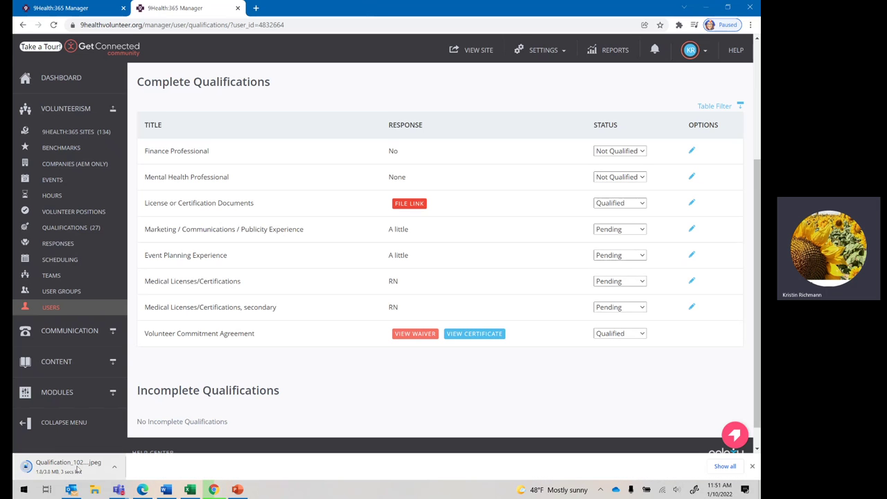
pyautogui.click(69, 466)
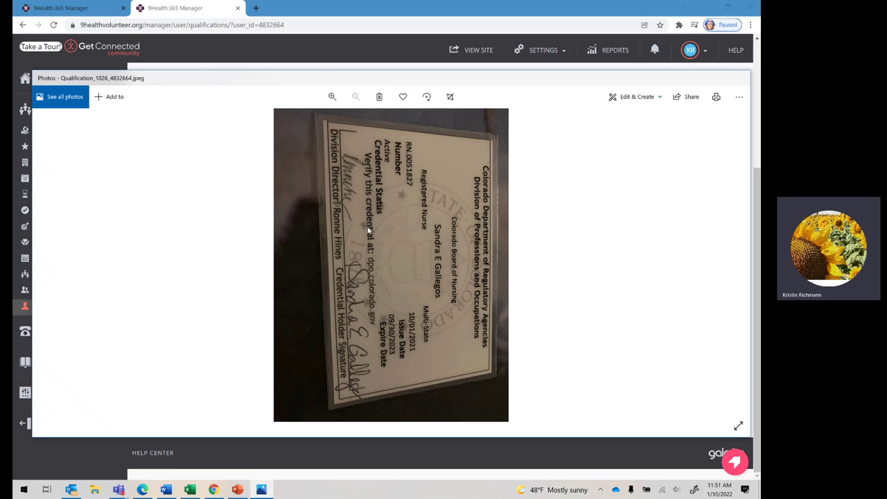
pyautogui.click(740, 80)
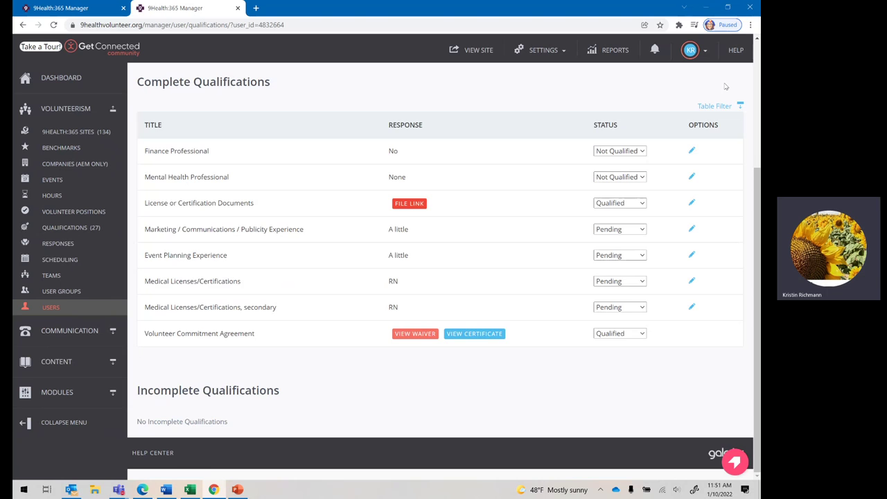
pyautogui.scroll(3, 243, 263)
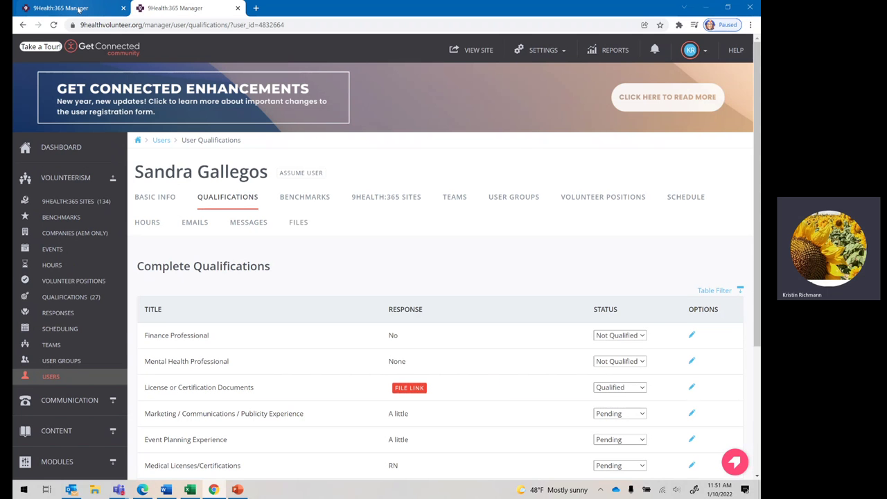
# - Set the Jan 9 RN Medical Licenses/Certifications row to Qualified, leaving the Event Planning row unchanged
pyautogui.click(79, 9)
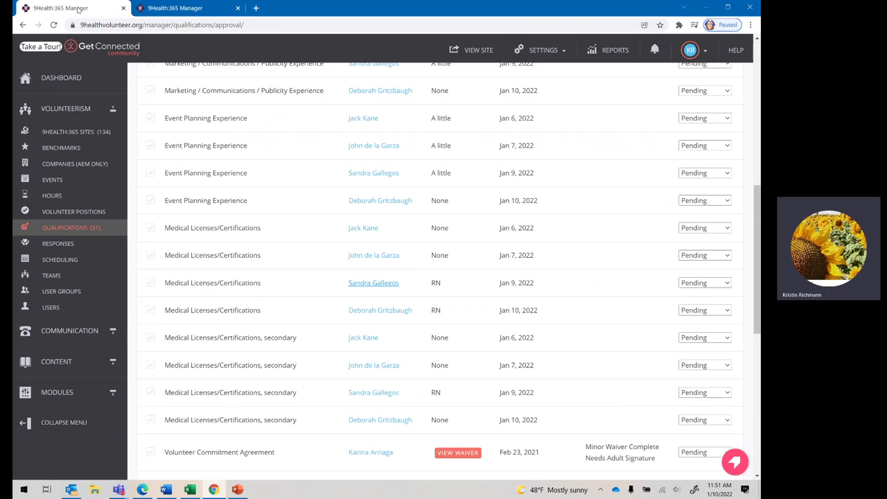
pyautogui.click(692, 285)
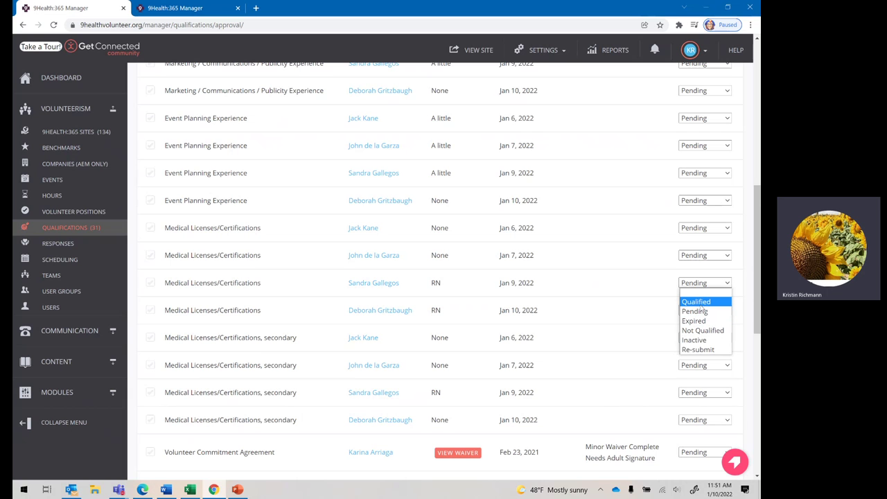
pyautogui.click(702, 302)
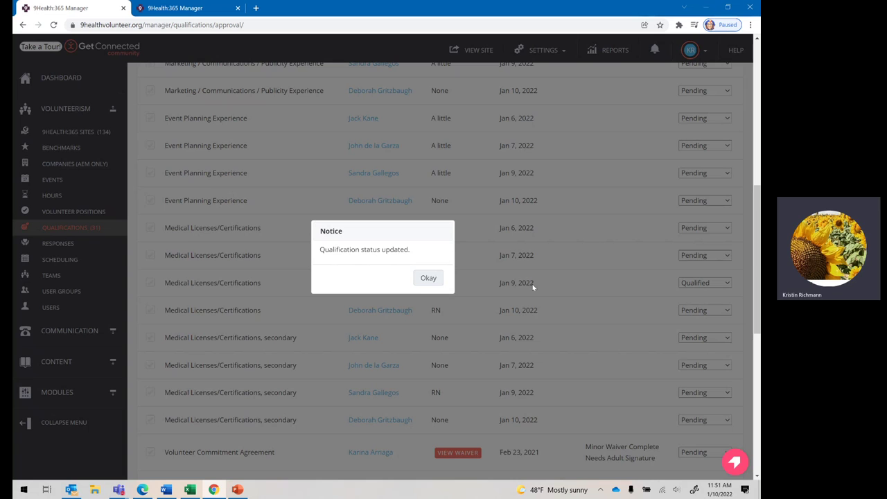
pyautogui.click(430, 277)
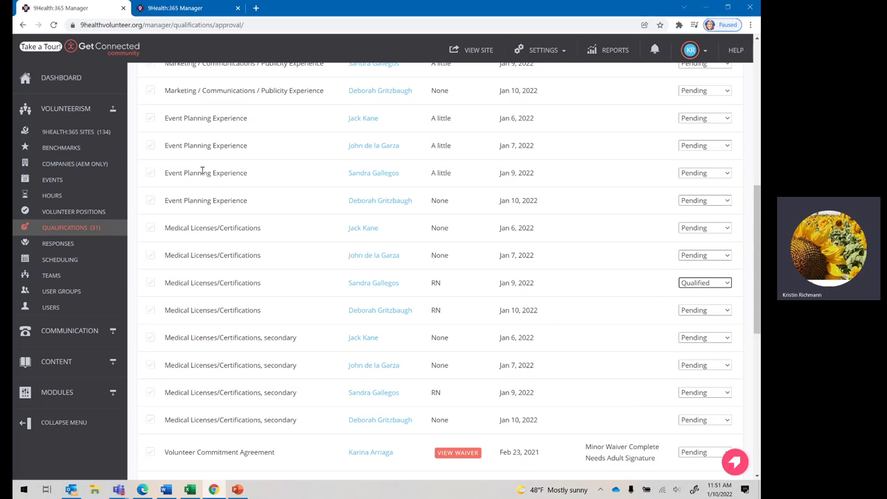
pyautogui.click(714, 175)
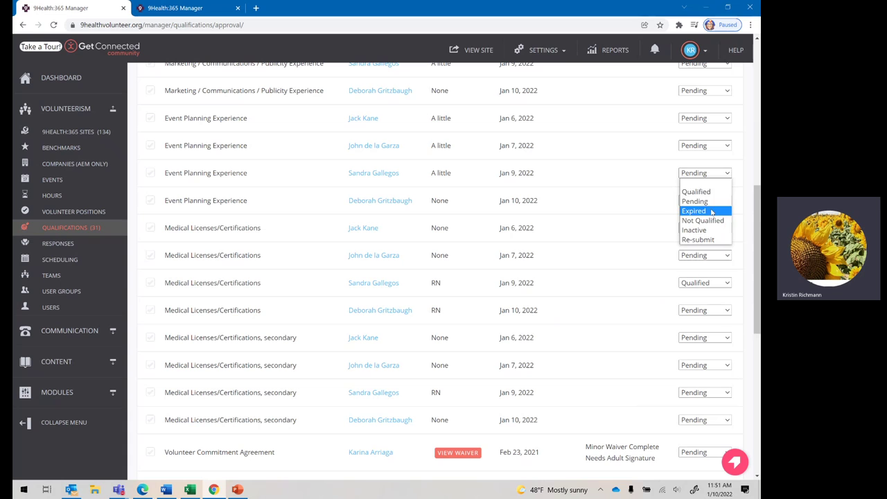
pyautogui.click(581, 231)
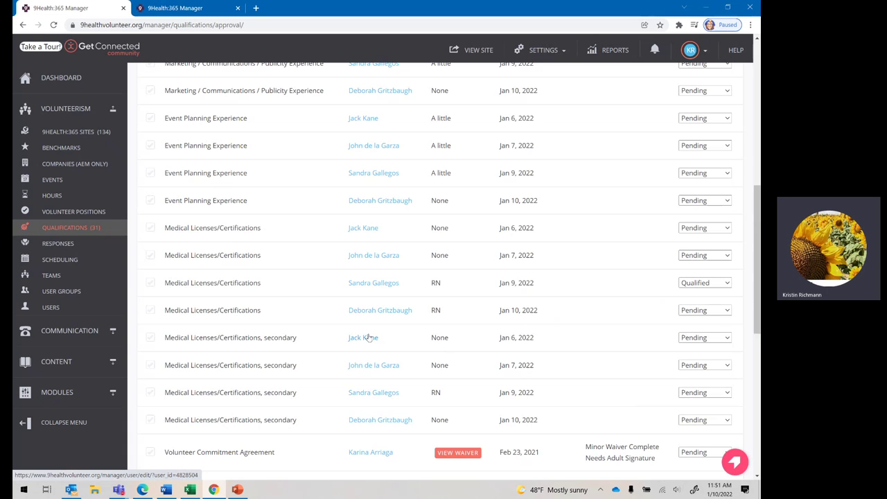
pyautogui.click(375, 284)
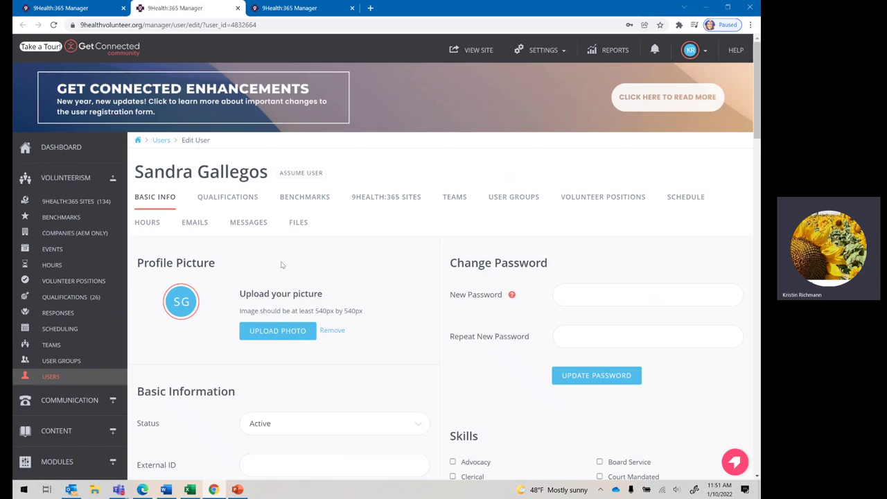
pyautogui.scroll(-3, 282, 264)
pyautogui.scroll(-2, 282, 264)
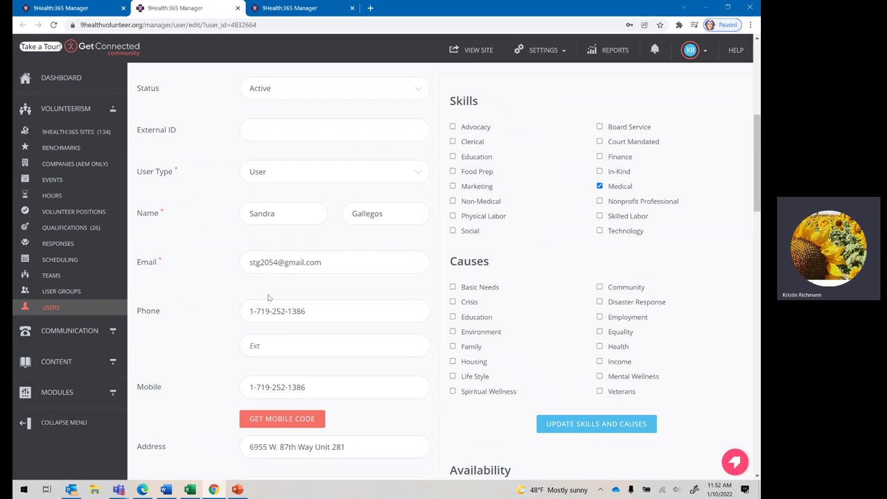
pyautogui.scroll(5, 277, 194)
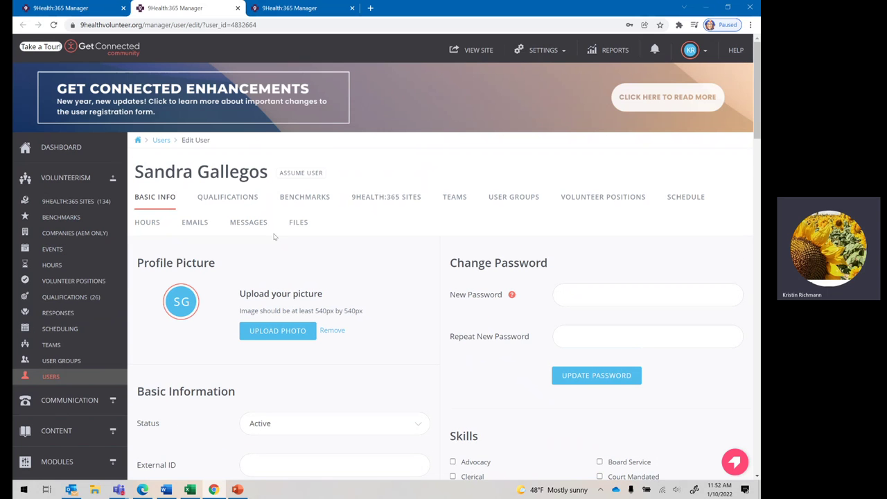
pyautogui.click(238, 8)
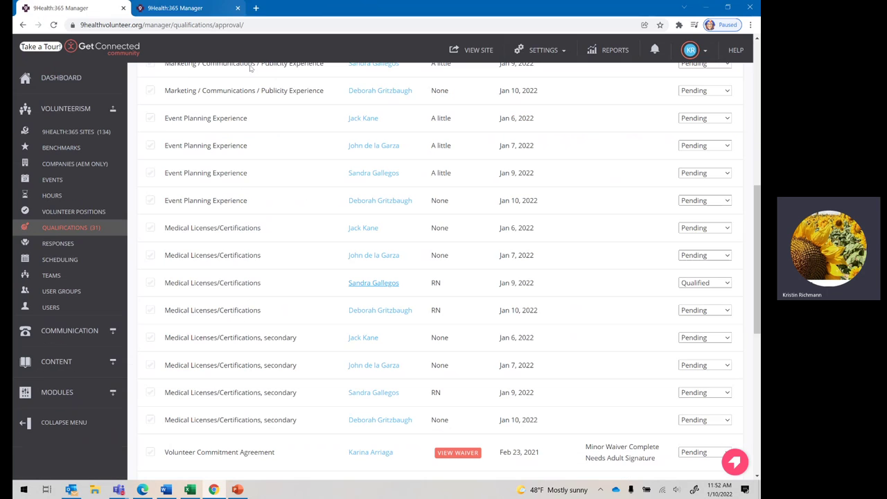
# - Review the next volunteer's qualifications, including an incomplete medical-license upload, then return to the pending list
pyautogui.click(364, 338)
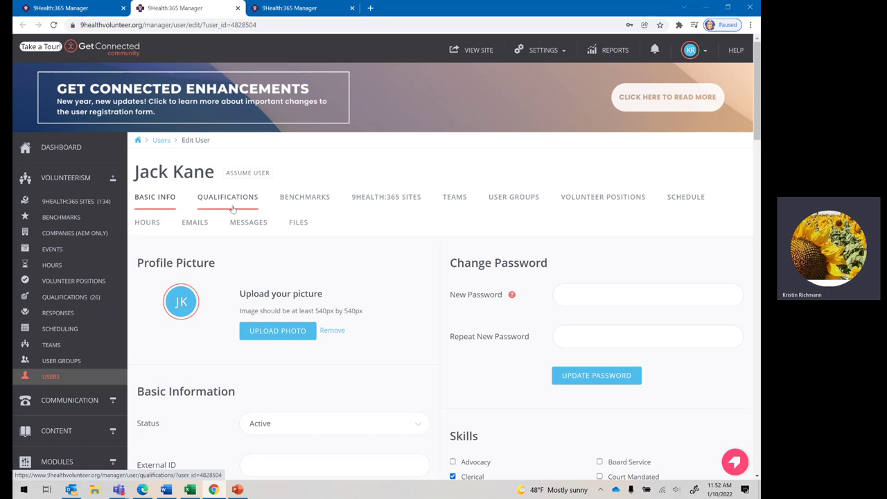
pyautogui.click(234, 201)
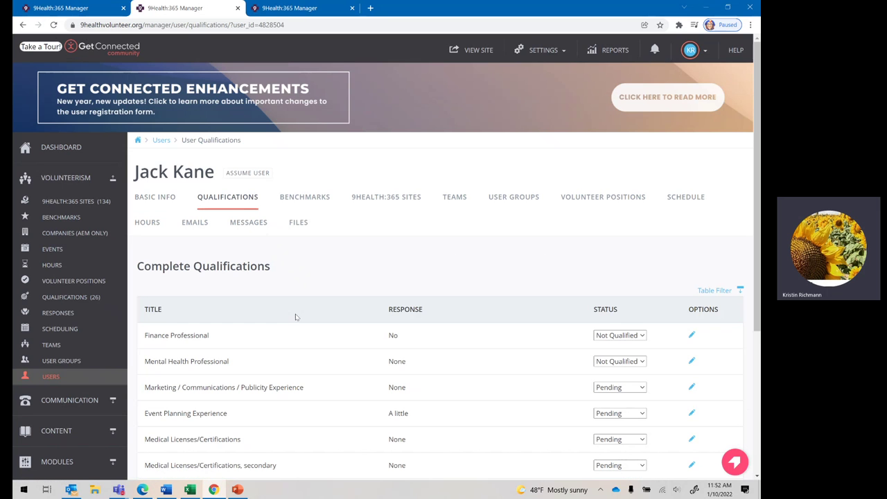
pyautogui.scroll(-3, 296, 318)
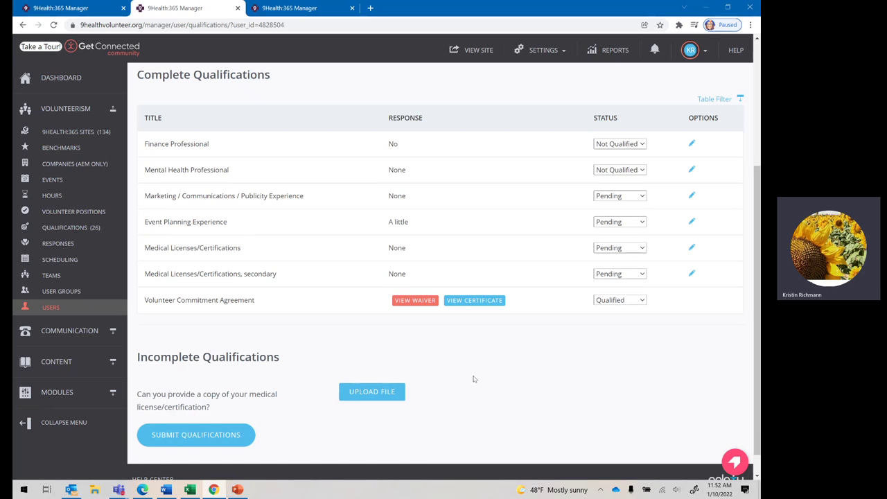
pyautogui.scroll(2, 464, 382)
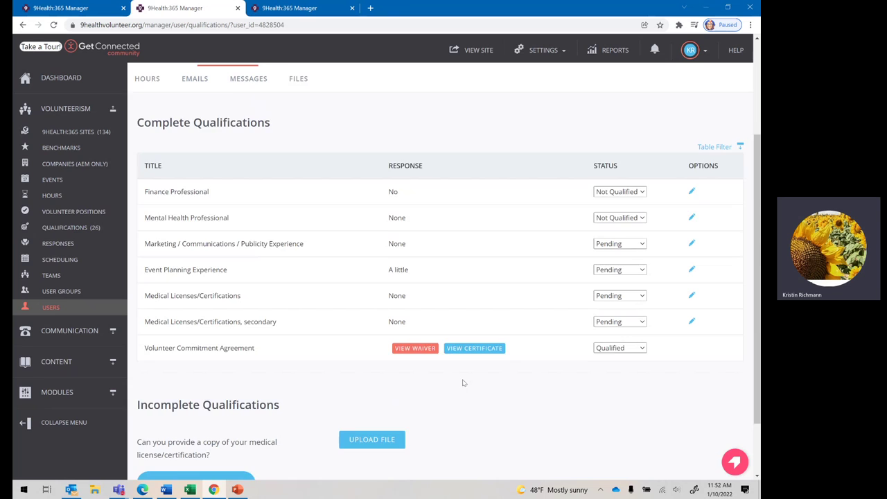
pyautogui.click(64, 229)
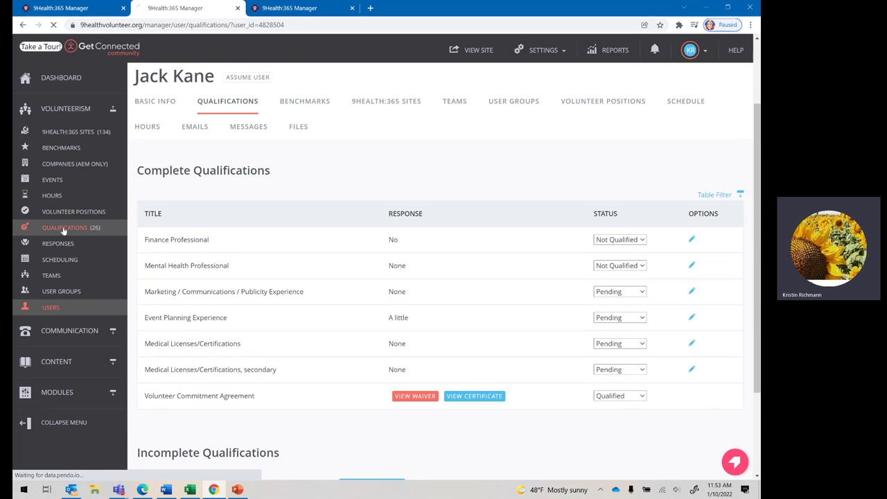